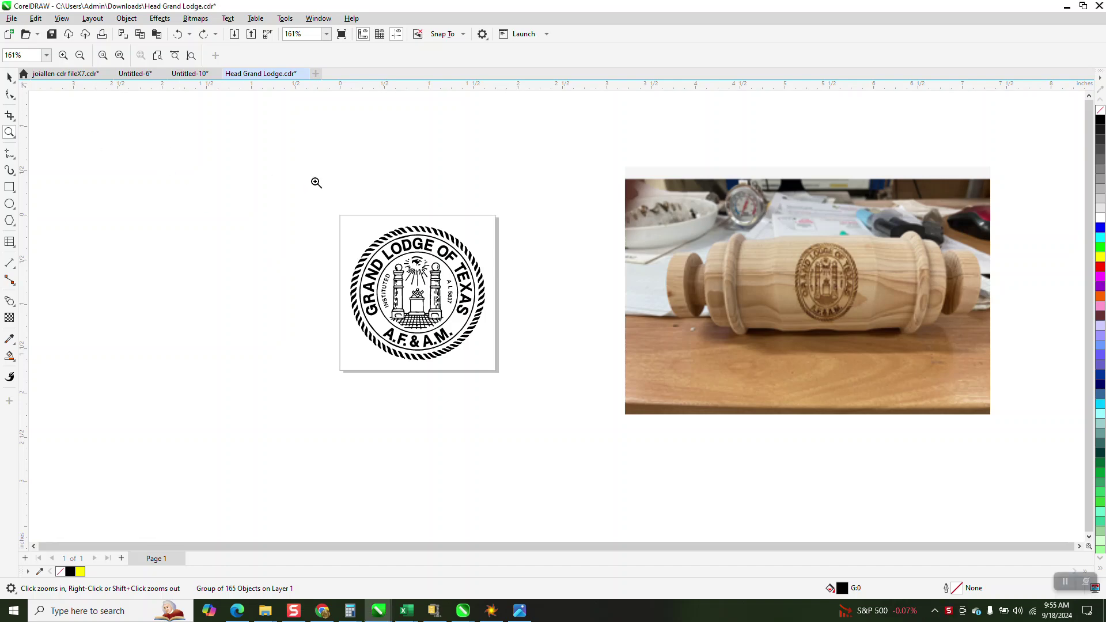
- Zoom in on the seal artwork and on the engraved seal in the roller photo
drag(334, 196, 535, 388)
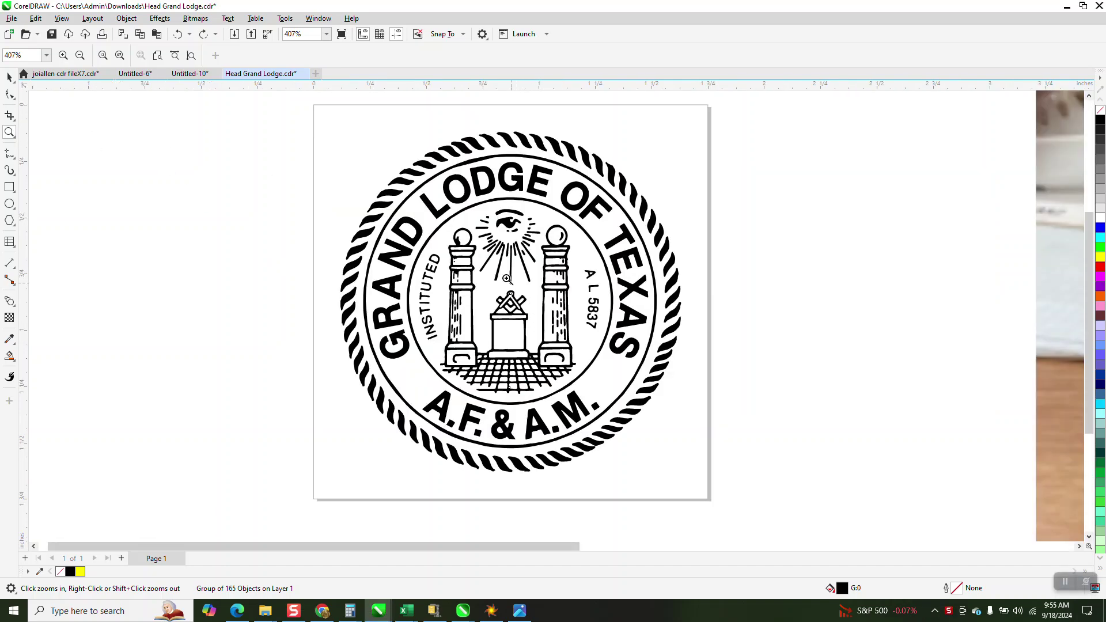
scroll(380, 263, down, 3)
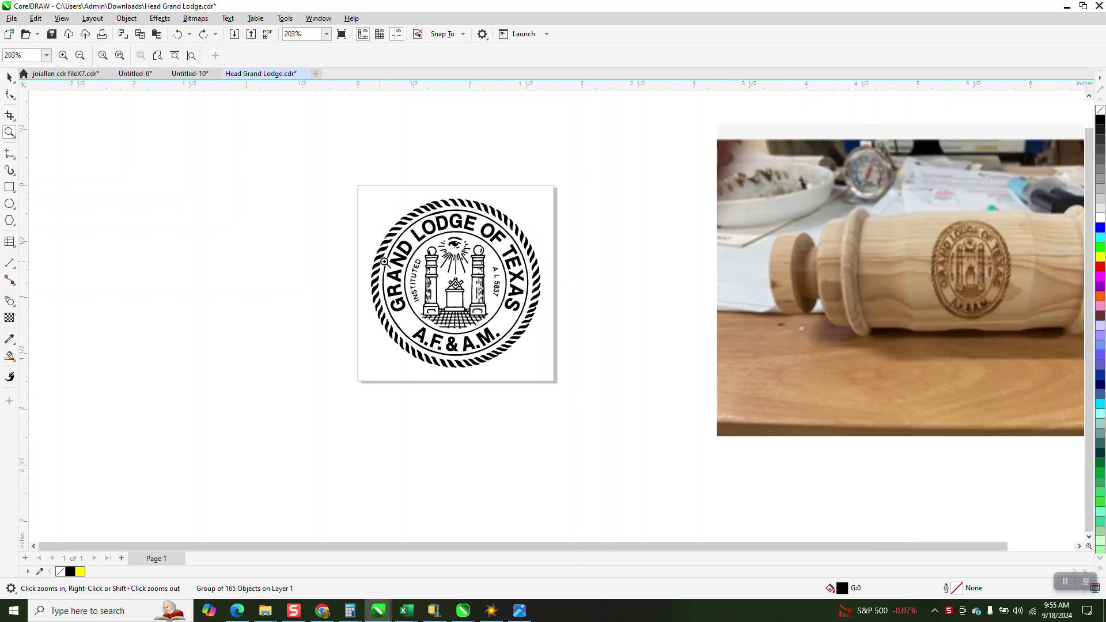
scroll(714, 281, down, 2)
drag(815, 233, 938, 328)
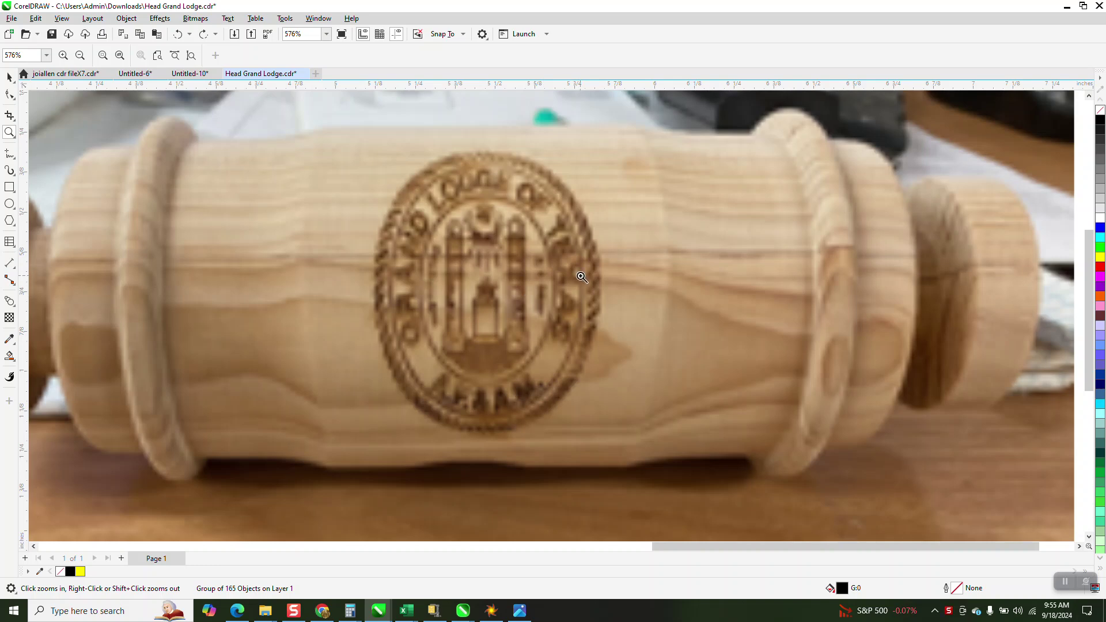
scroll(581, 277, down, 1)
scroll(581, 277, down, 2)
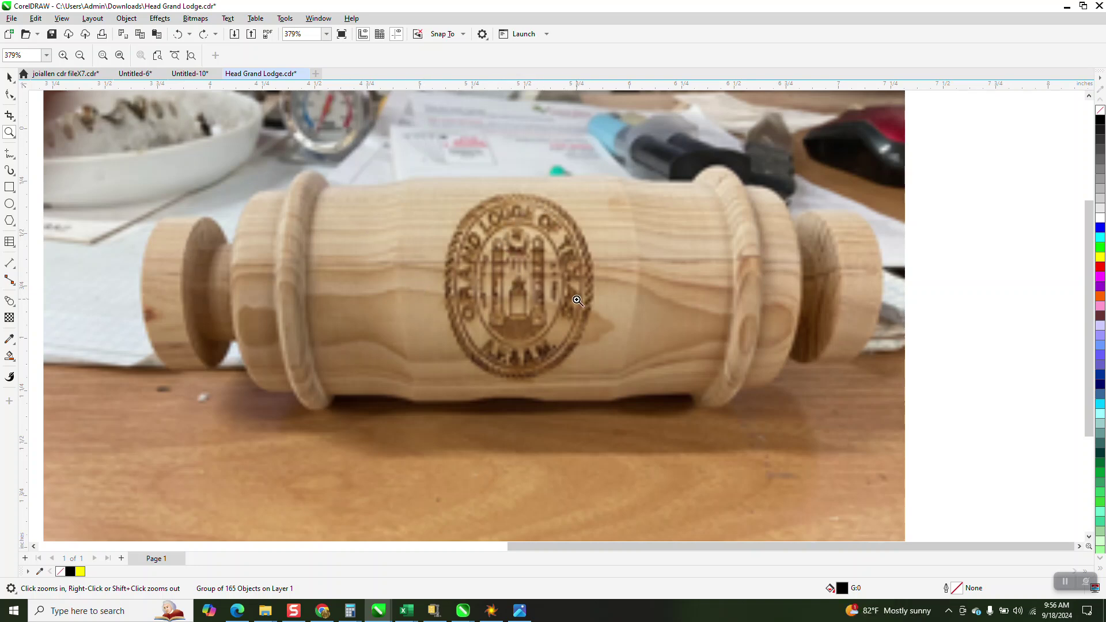
- Select the whole Grand Lodge seal group and show the open Excel workbook previews
scroll(582, 296, down, 4)
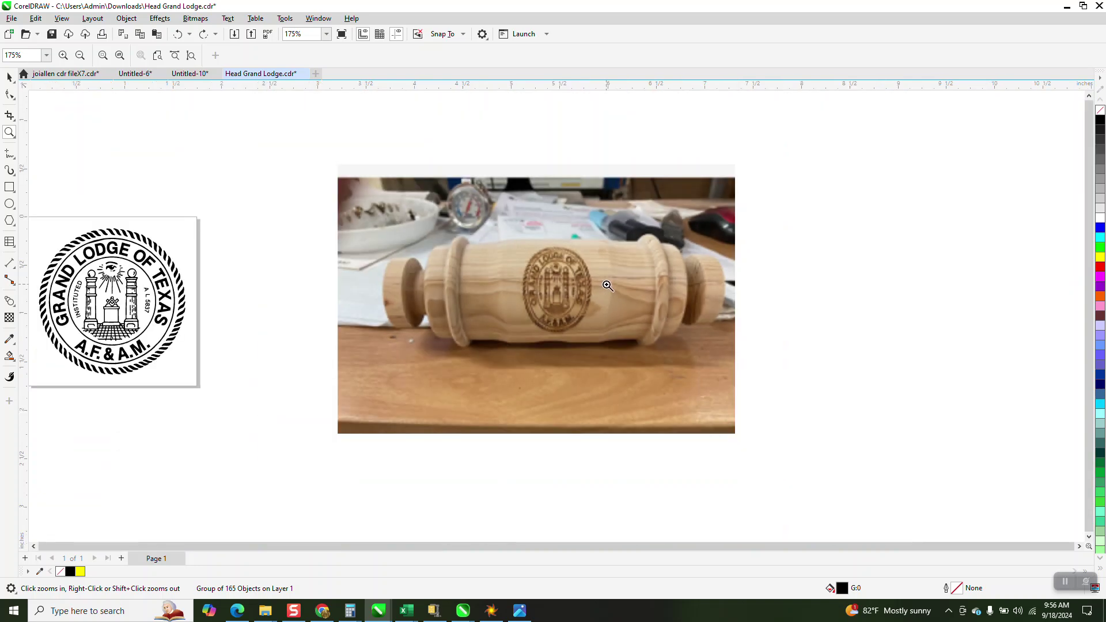
drag(97, 226, 323, 369)
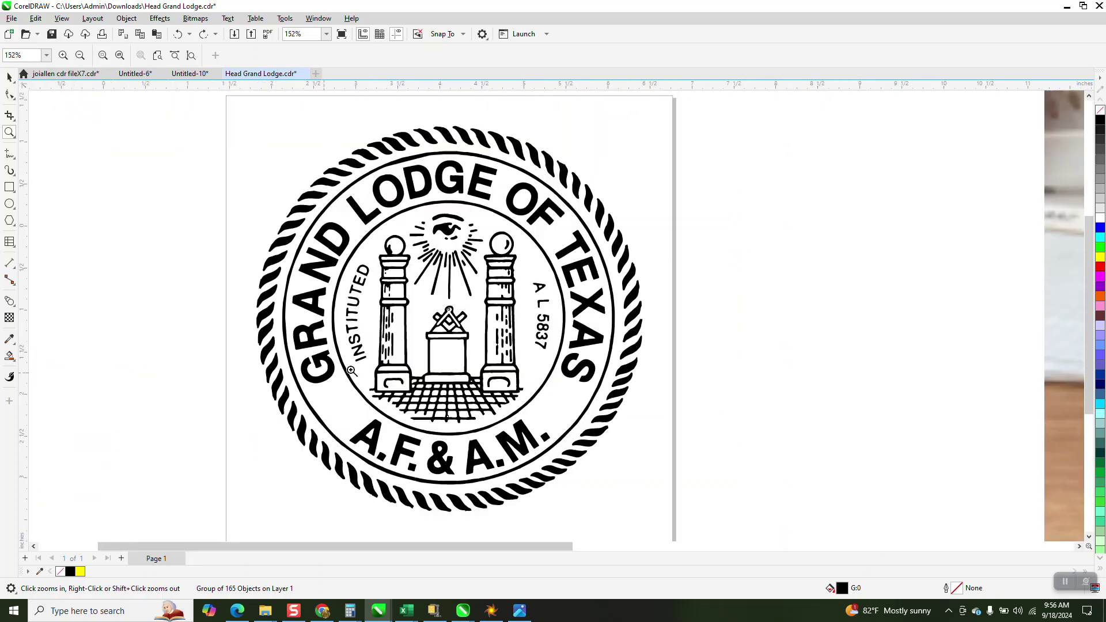
click(10, 77)
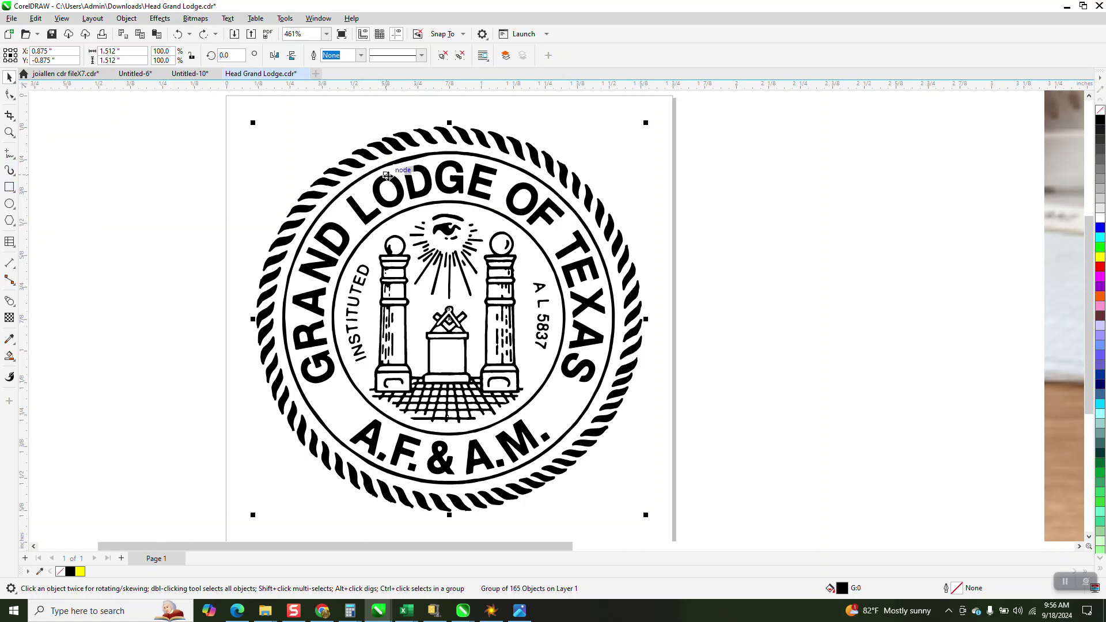
click(403, 614)
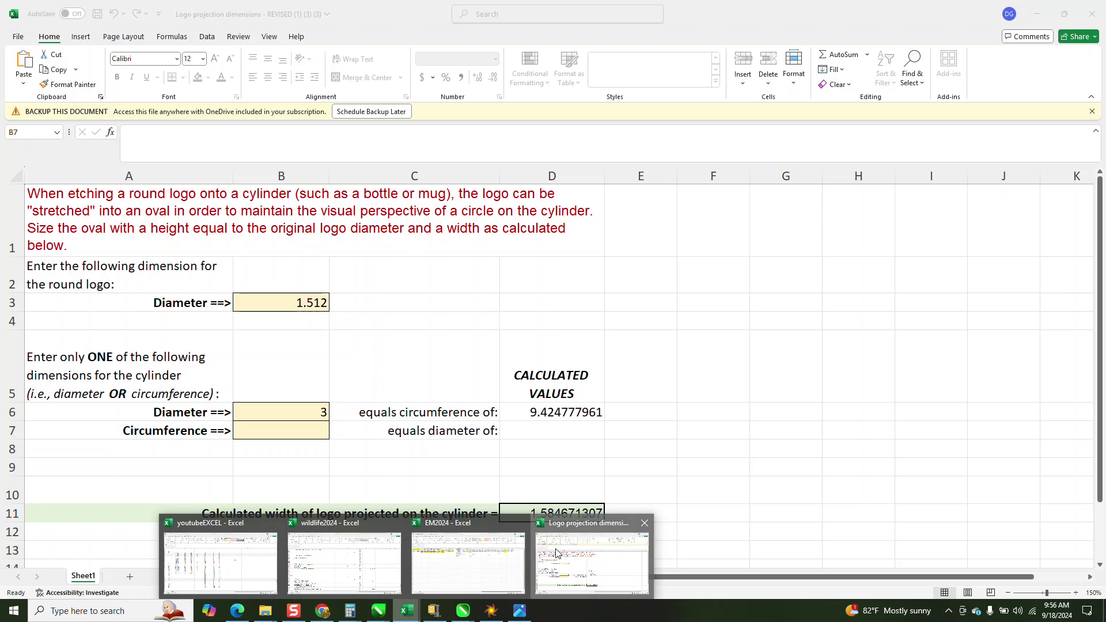
- Read the 1.584671307 projected width in the Logo projection dimensions workbook, then return to CorelDRAW
click(591, 564)
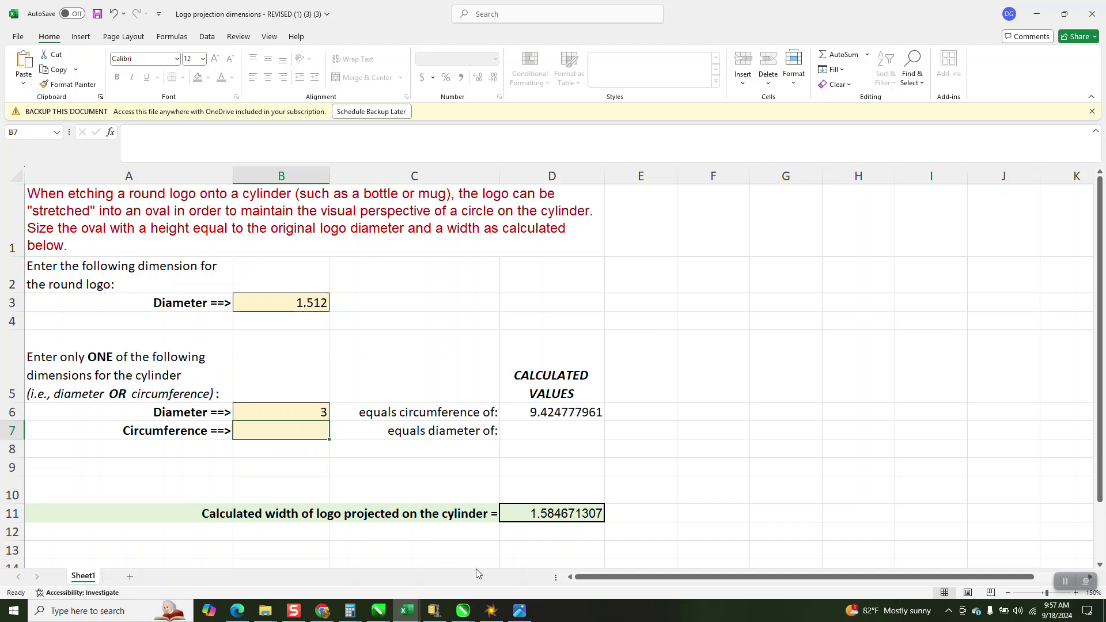
click(463, 610)
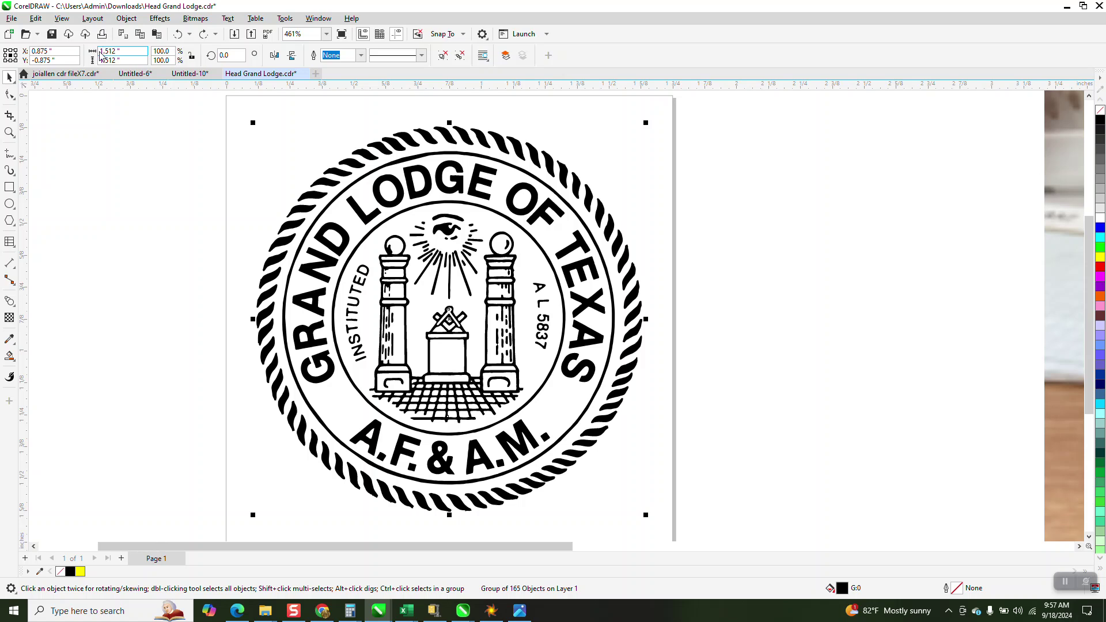
- Unlock the aspect ratio and set the seal's width to 1.58467 in, keeping its 1.512 in height
click(193, 57)
drag(138, 51, 84, 53)
text(1.58467)
key(Return)
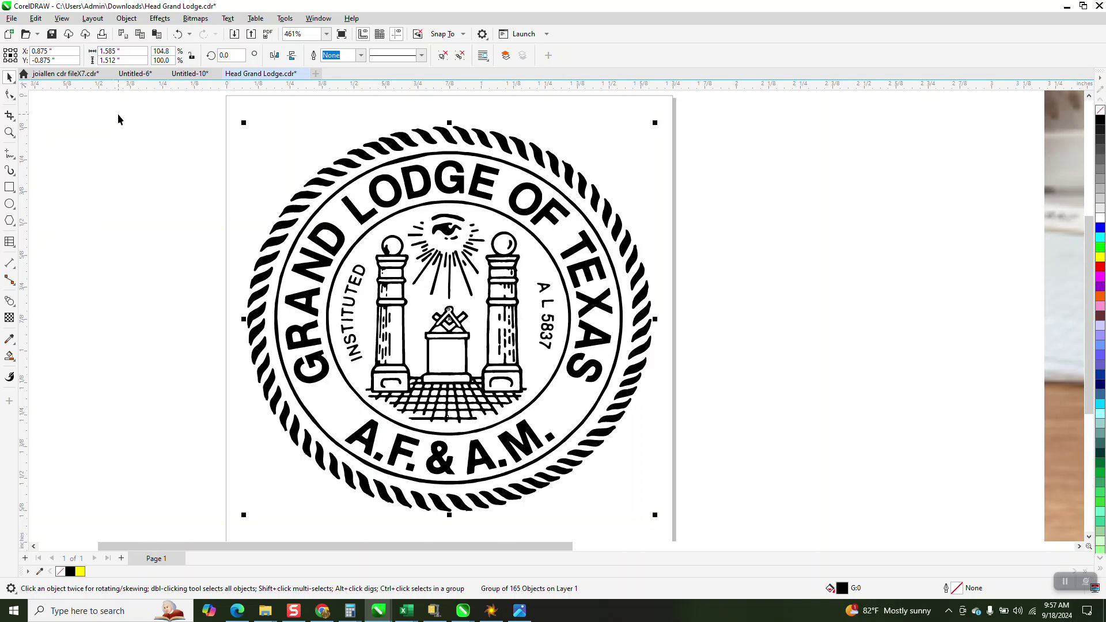
- Zoom out, then marquee-zoom onto the roller photo
scroll(279, 200, down, 2)
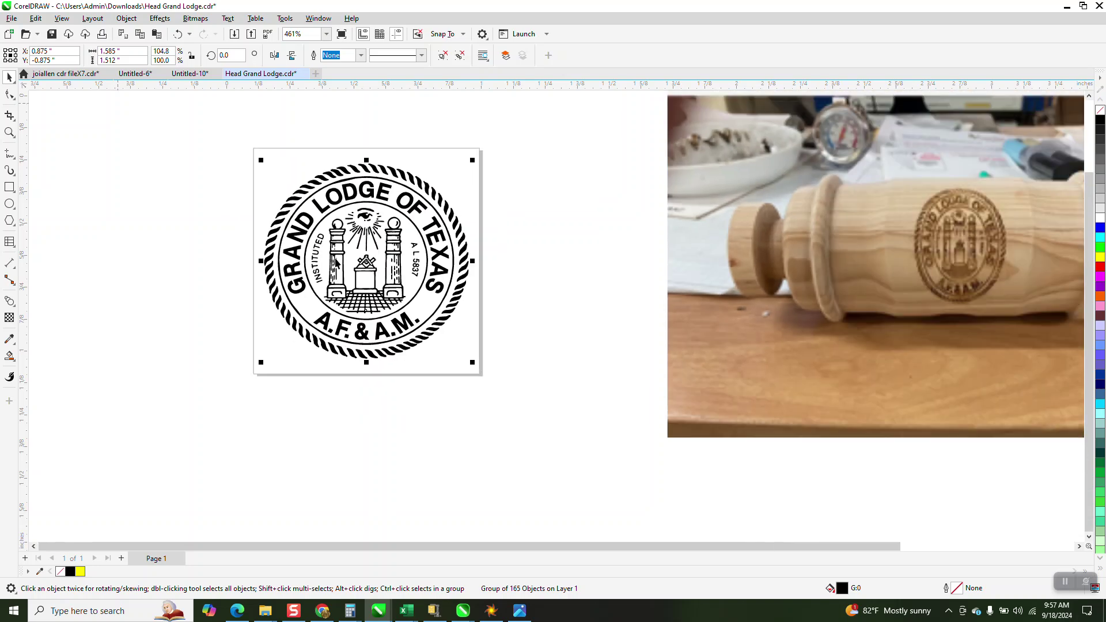
scroll(337, 263, down, 2)
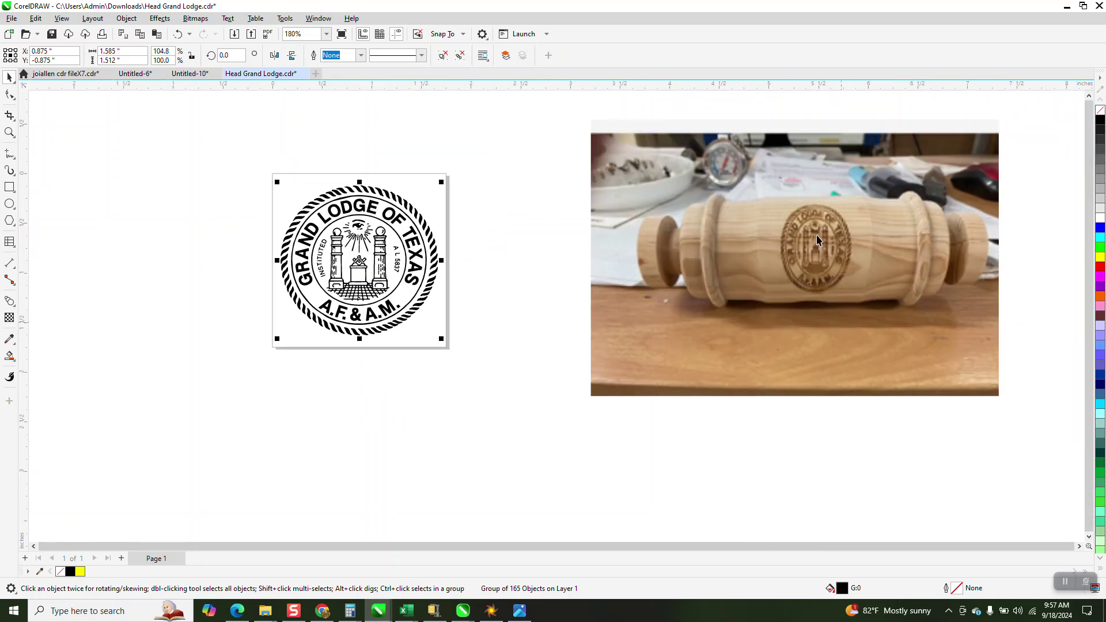
click(9, 132)
drag(592, 184, 991, 331)
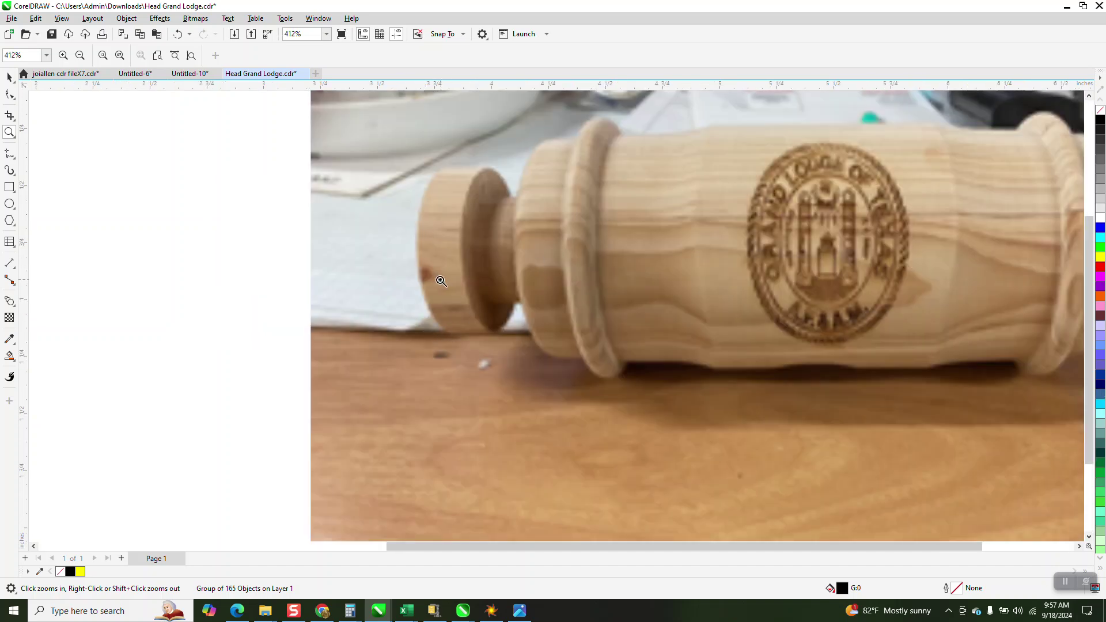
scroll(440, 279, down, 1)
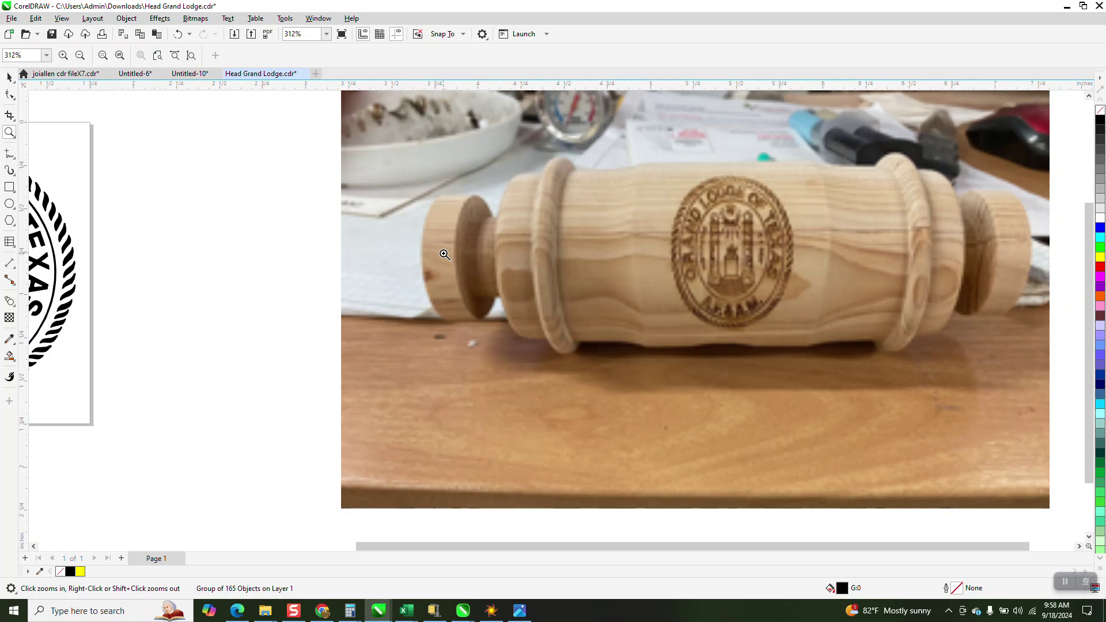
- Zoom into the stretched seal artwork and bring up the taskbar window previews
scroll(729, 286, down, 4)
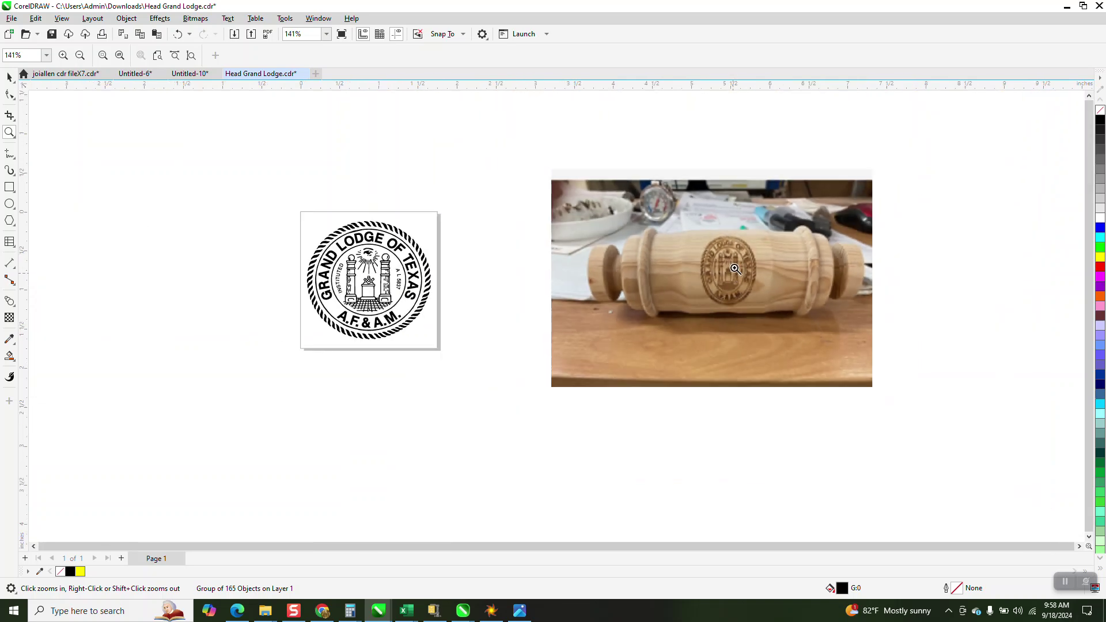
scroll(838, 361, up, 5)
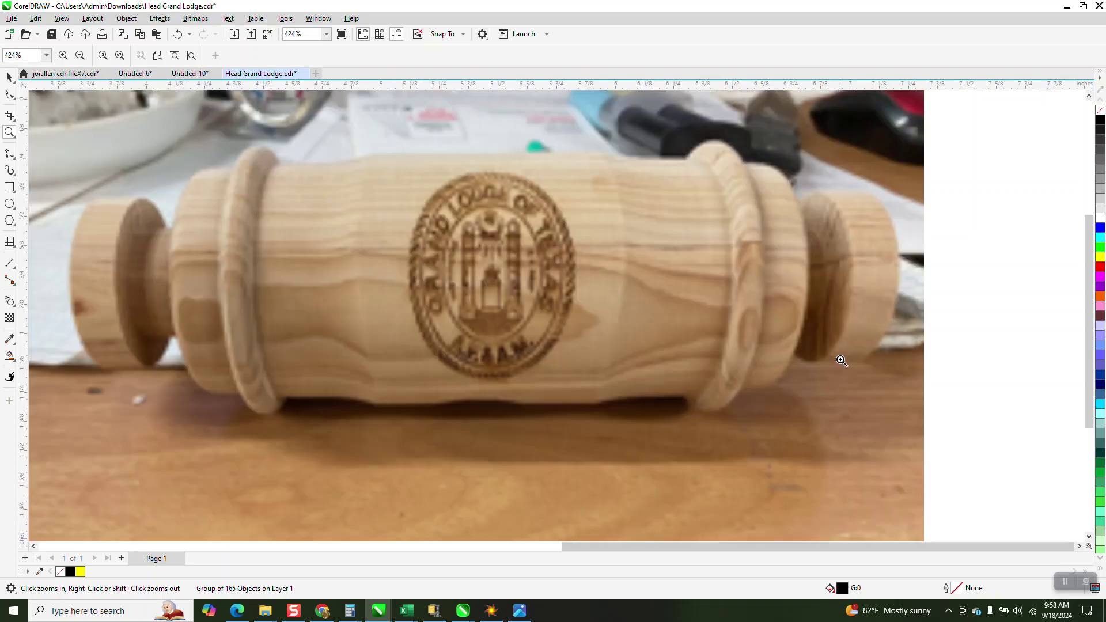
scroll(702, 332, down, 1)
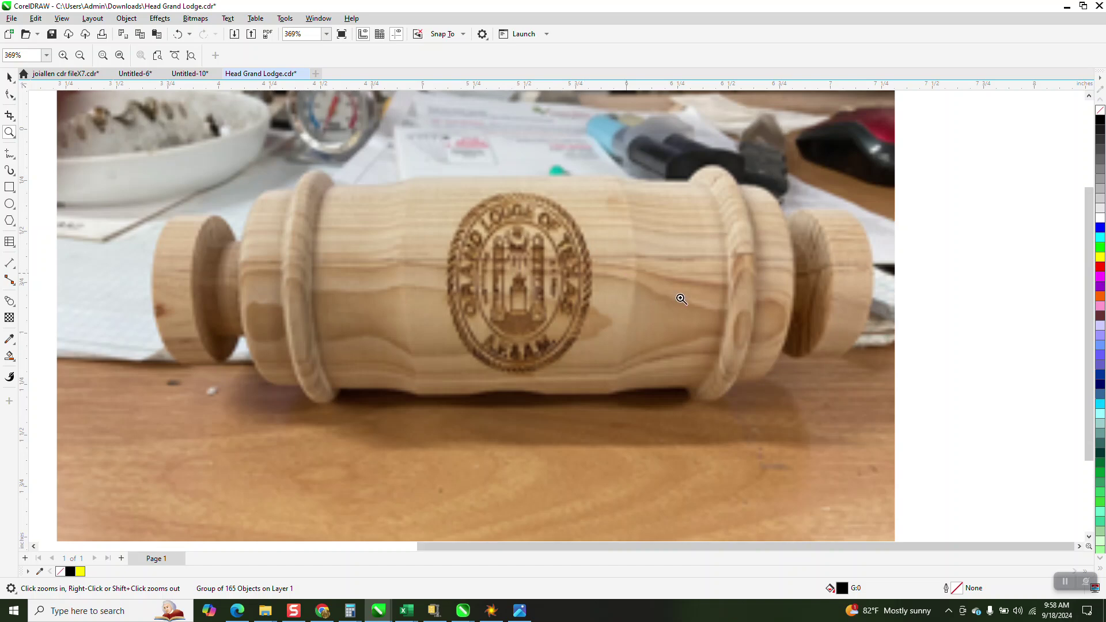
scroll(683, 297, down, 2)
drag(167, 241, 395, 361)
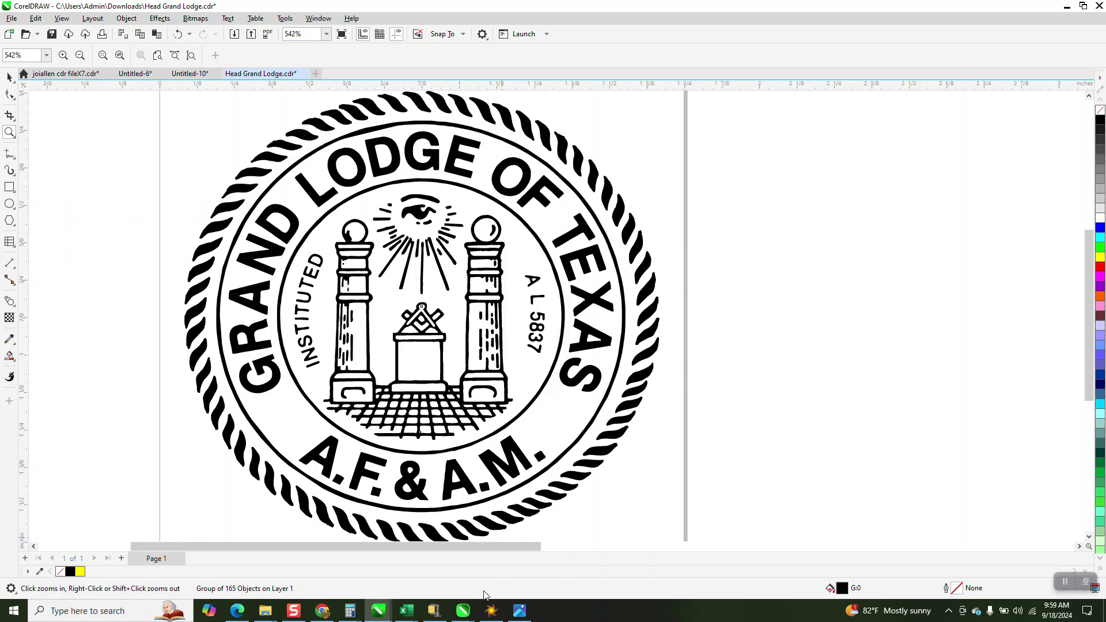
click(380, 612)
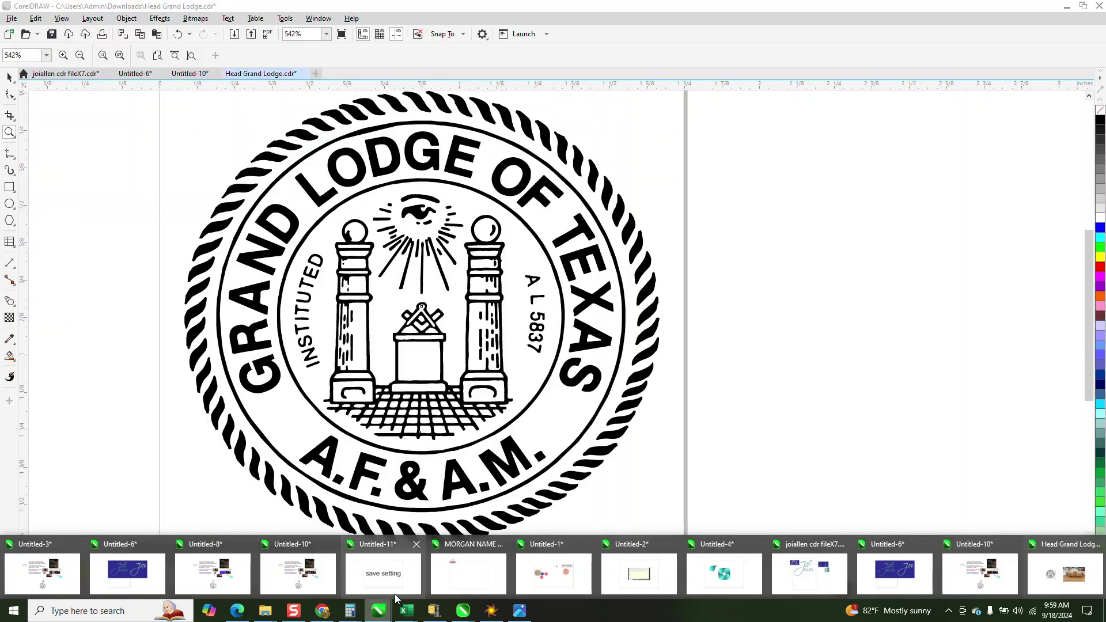
- Enter a logo diameter of 2 in cell B3 of the Logo projection dimensions workbook
mouse_move(408, 606)
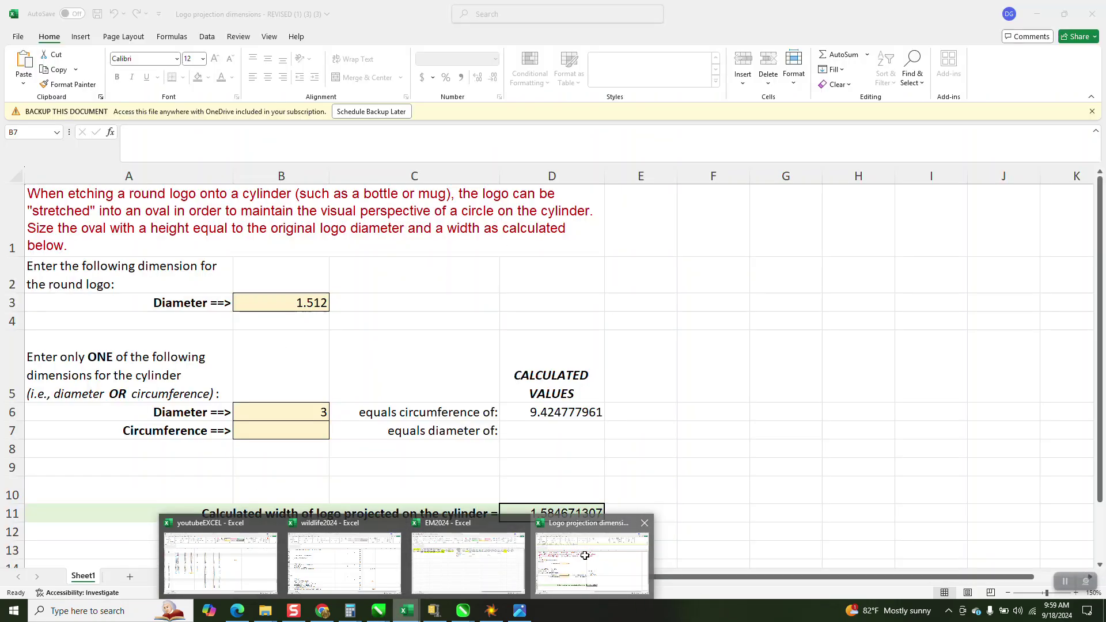
click(587, 558)
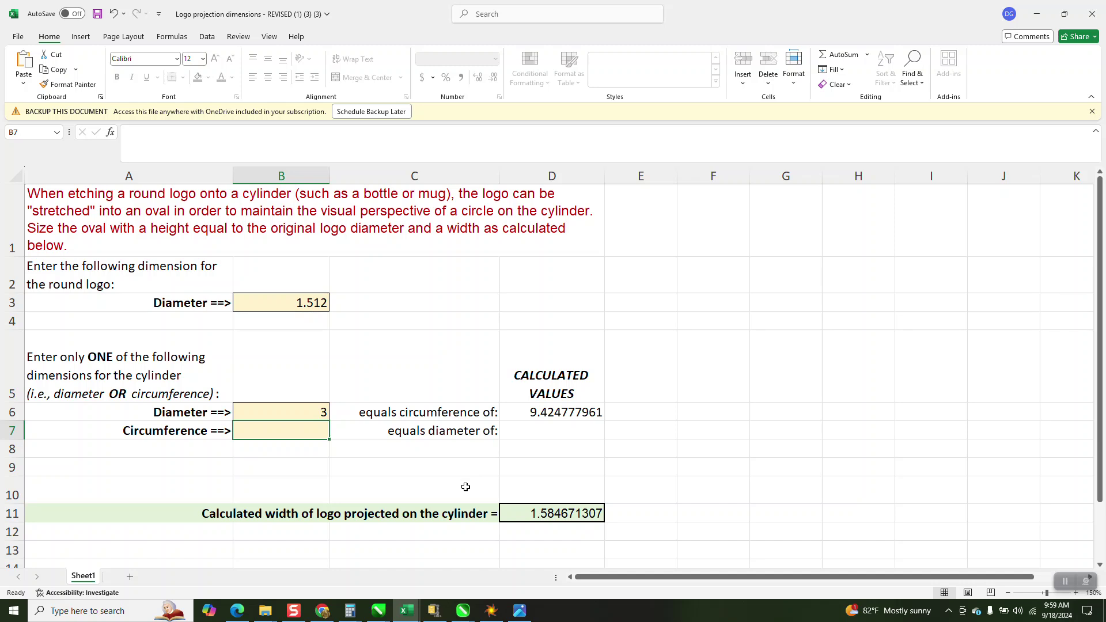
click(311, 302)
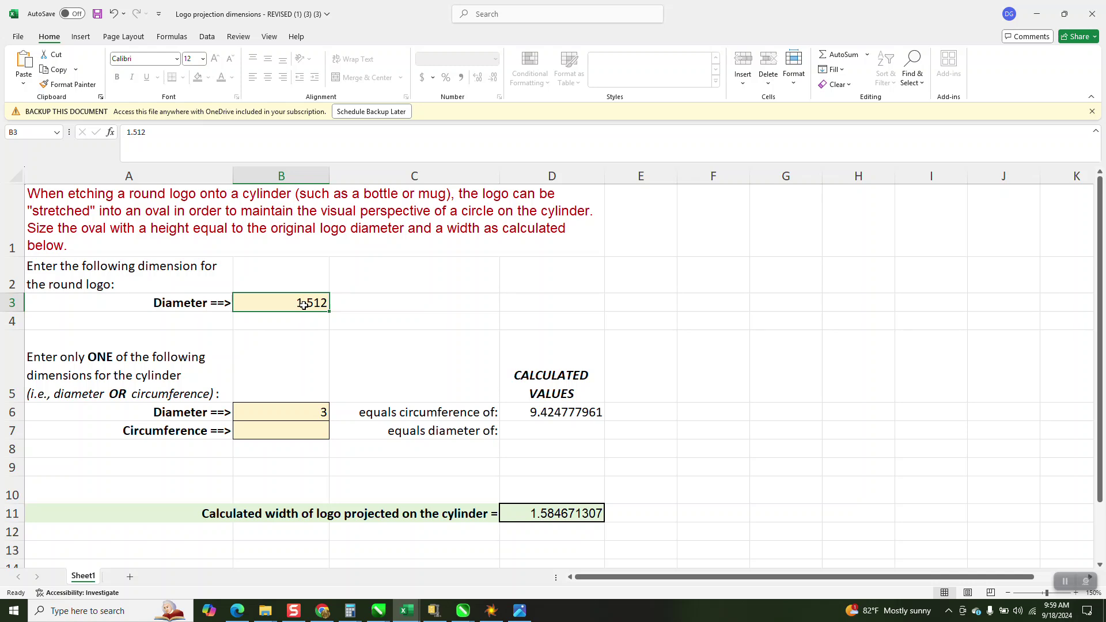
text(2)
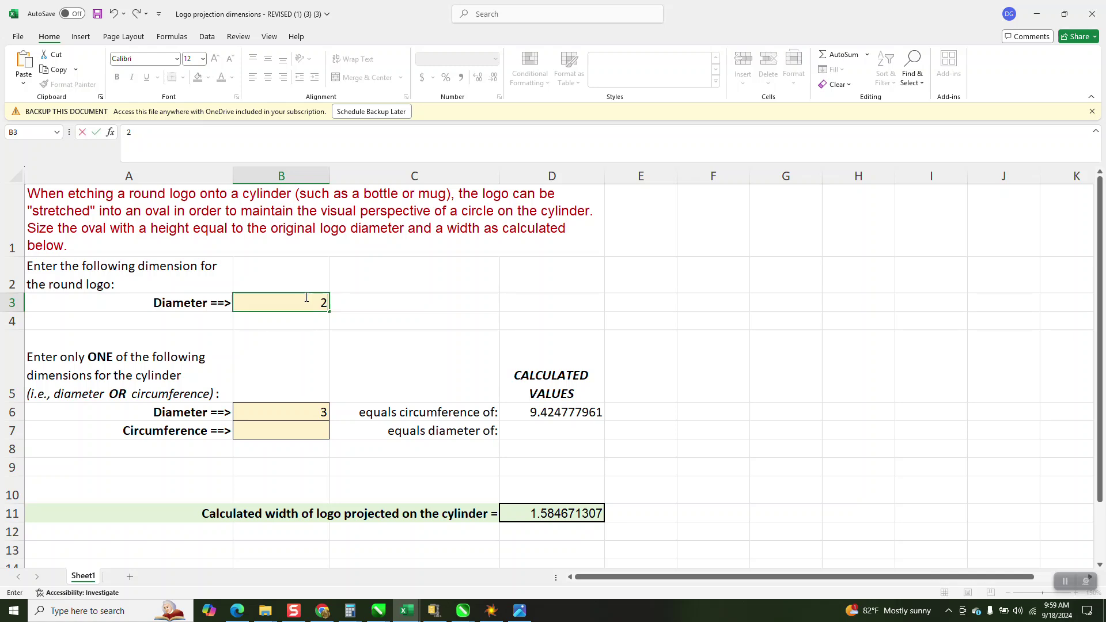
key(Return)
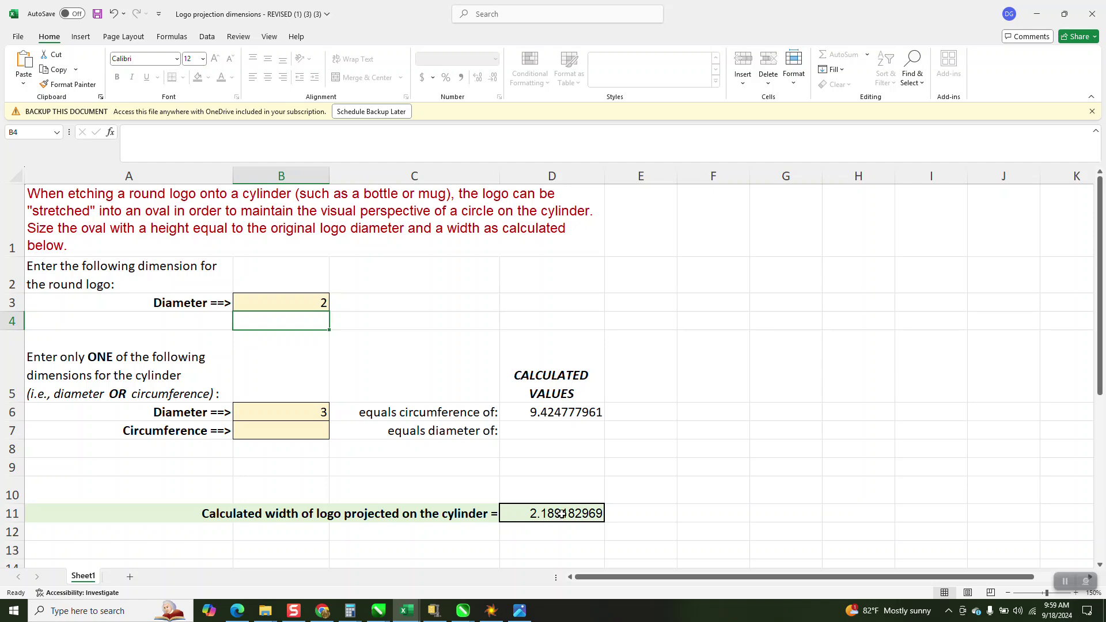
scroll(562, 513, down, 5)
scroll(562, 513, up, 5)
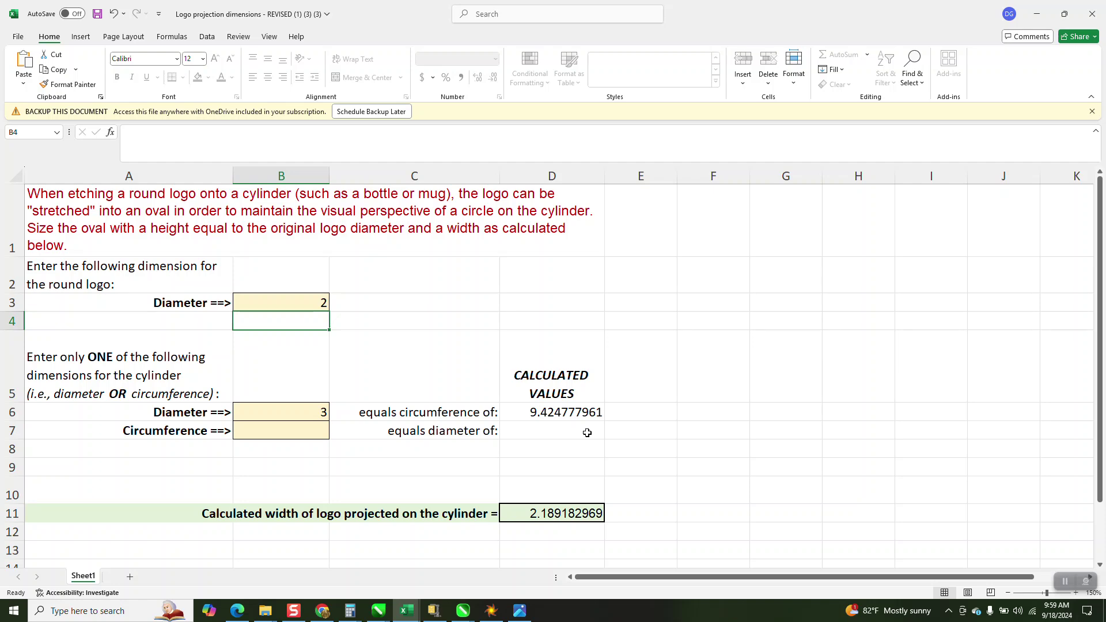
scroll(586, 433, down, 5)
scroll(587, 434, up, 5)
- Back in the Head Grand Lodge drawing, draw a circle to the left of the seal
click(801, 553)
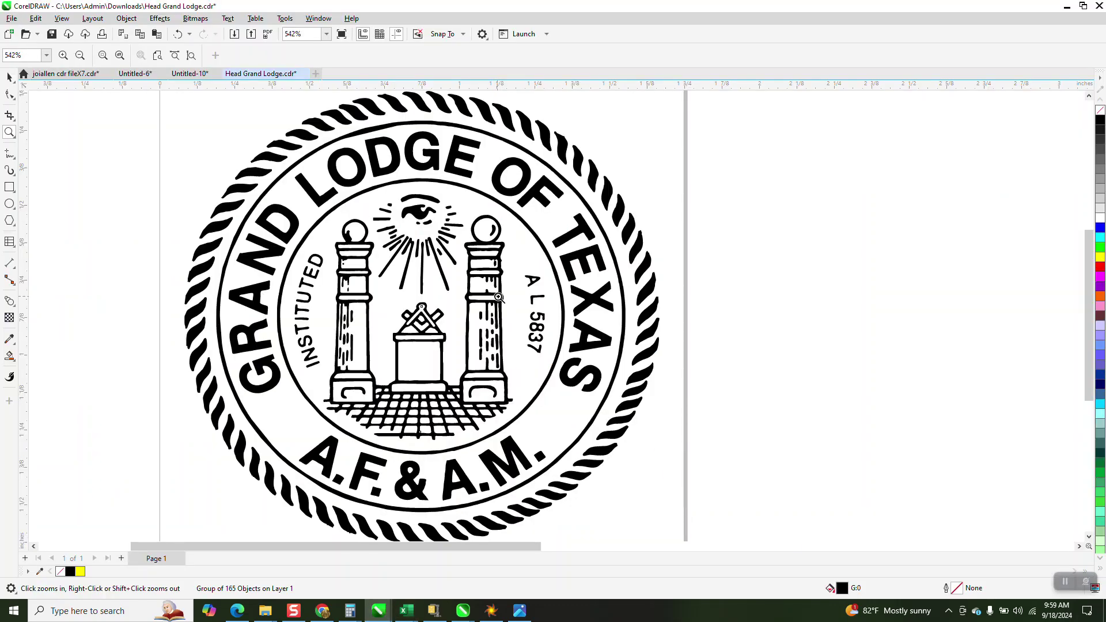
scroll(499, 296, down, 2)
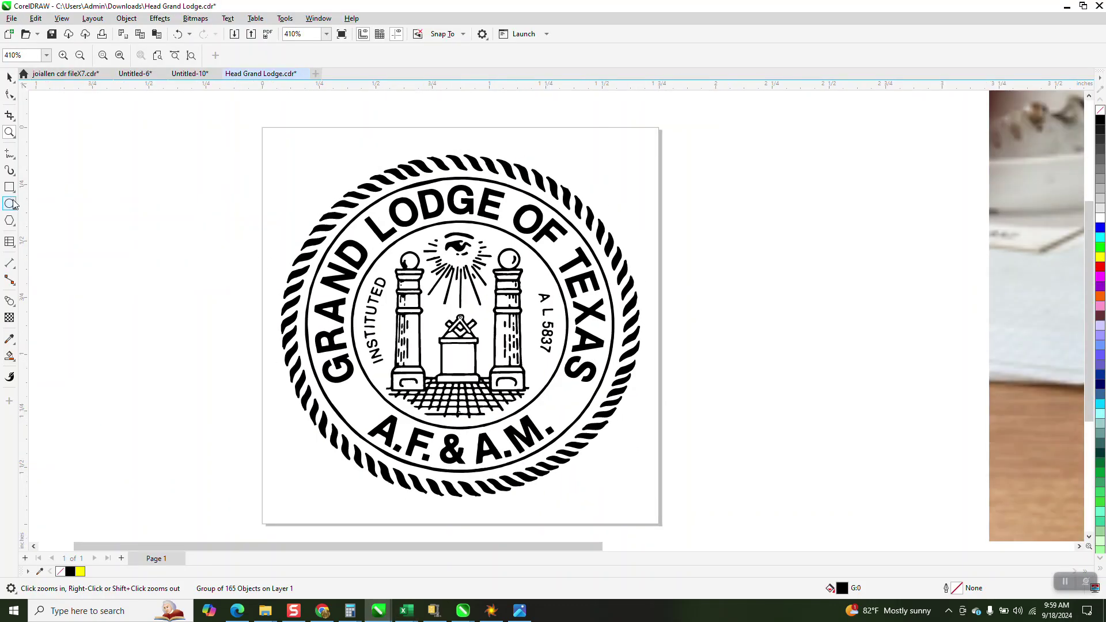
click(9, 204)
scroll(552, 259, down, 5)
drag(353, 185, 187, 353)
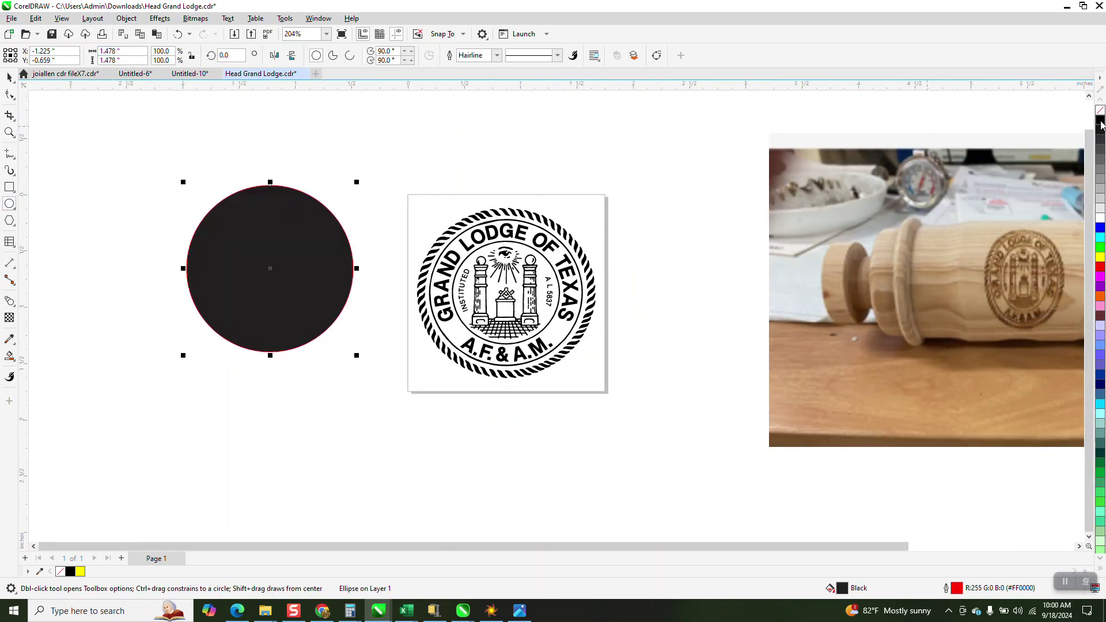
- Make the circle unfilled with a black outline
right_click(1101, 110)
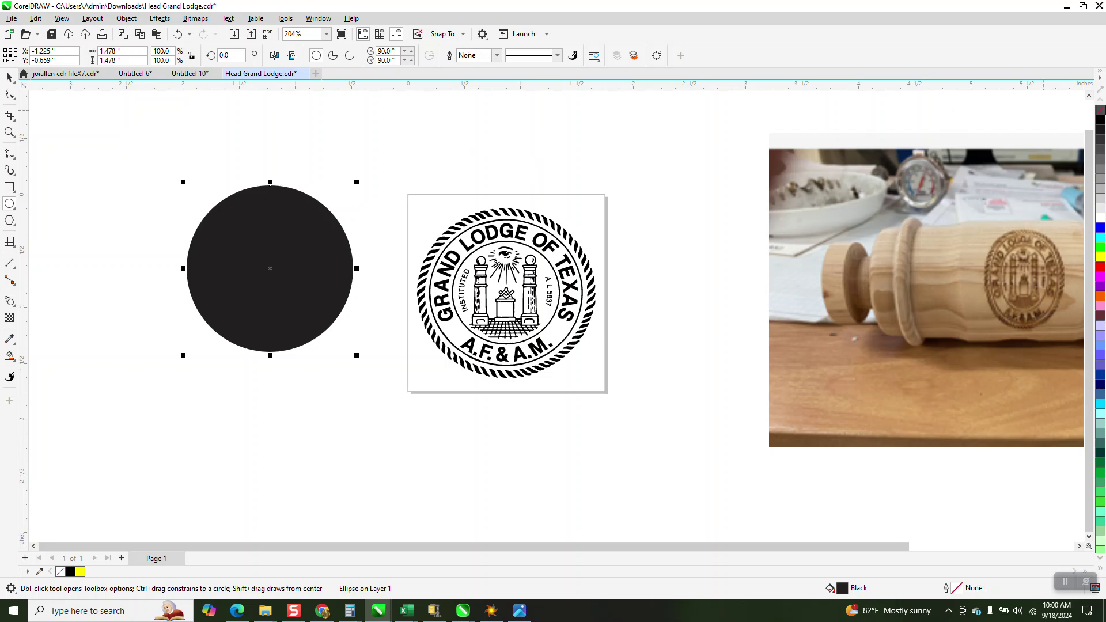
click(1101, 111)
right_click(1100, 120)
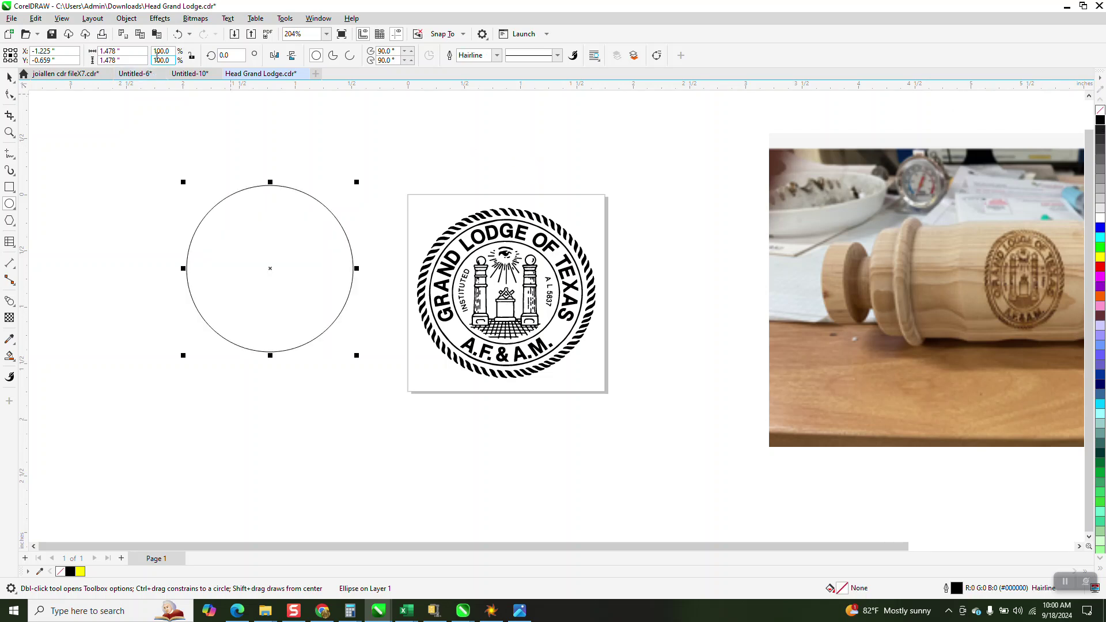
- Size the ellipse to 1.585 × 1.512 in
key(Tab)
click(96, 51)
text(1.)
click(116, 60)
text(1.)
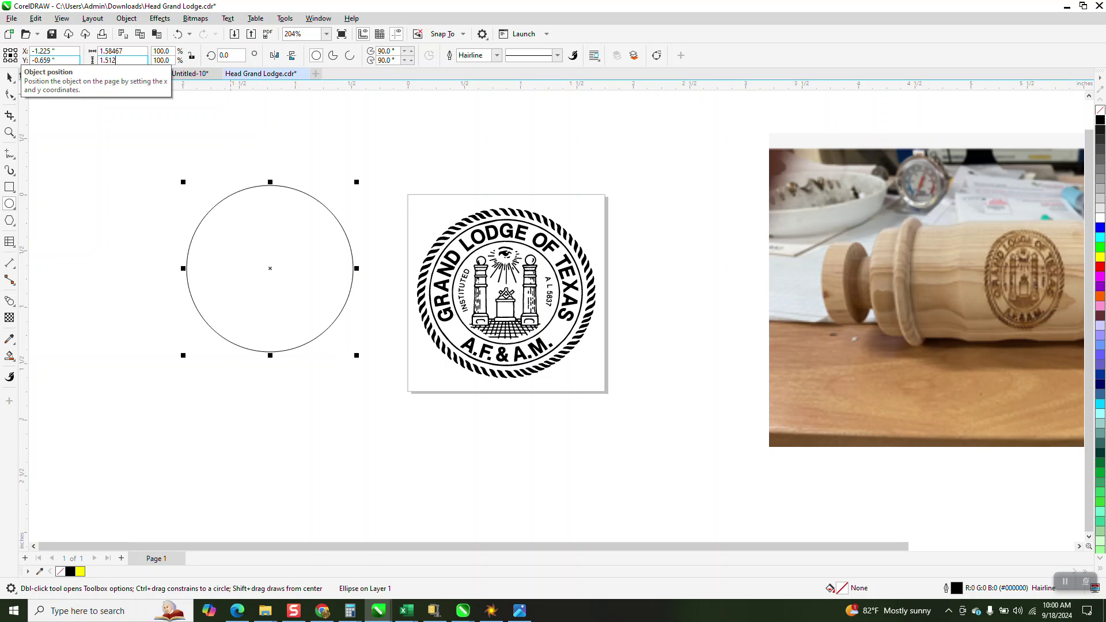
key(Return)
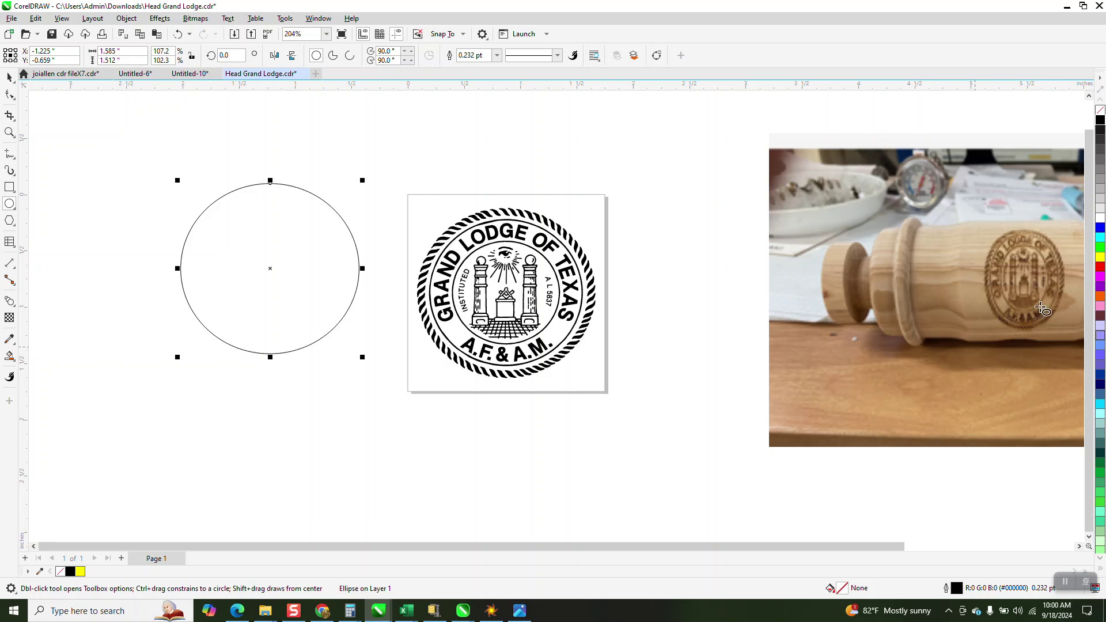
- Zoom in closely on the top of the seal's right pillar
click(10, 130)
drag(397, 203, 644, 401)
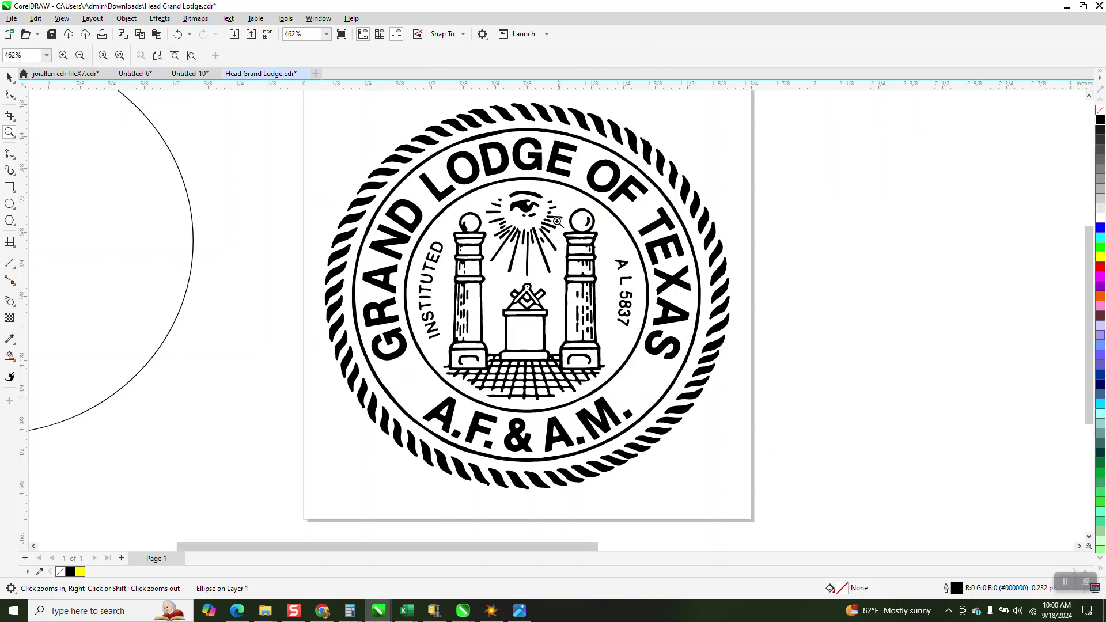
drag(558, 221, 622, 290)
scroll(610, 277, down, 2)
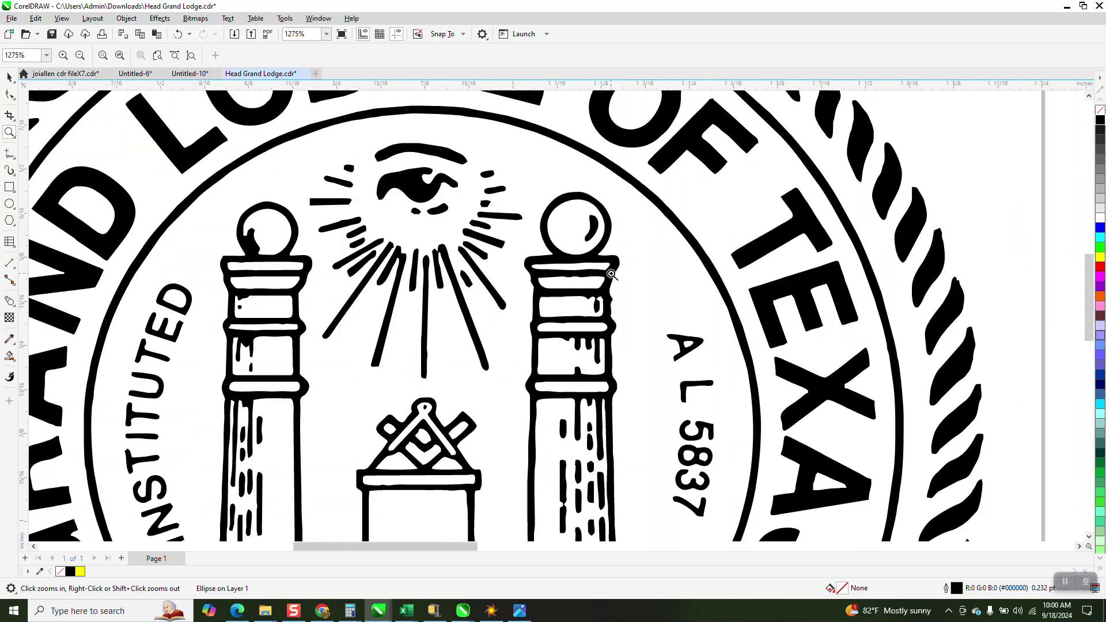
scroll(614, 269, down, 1)
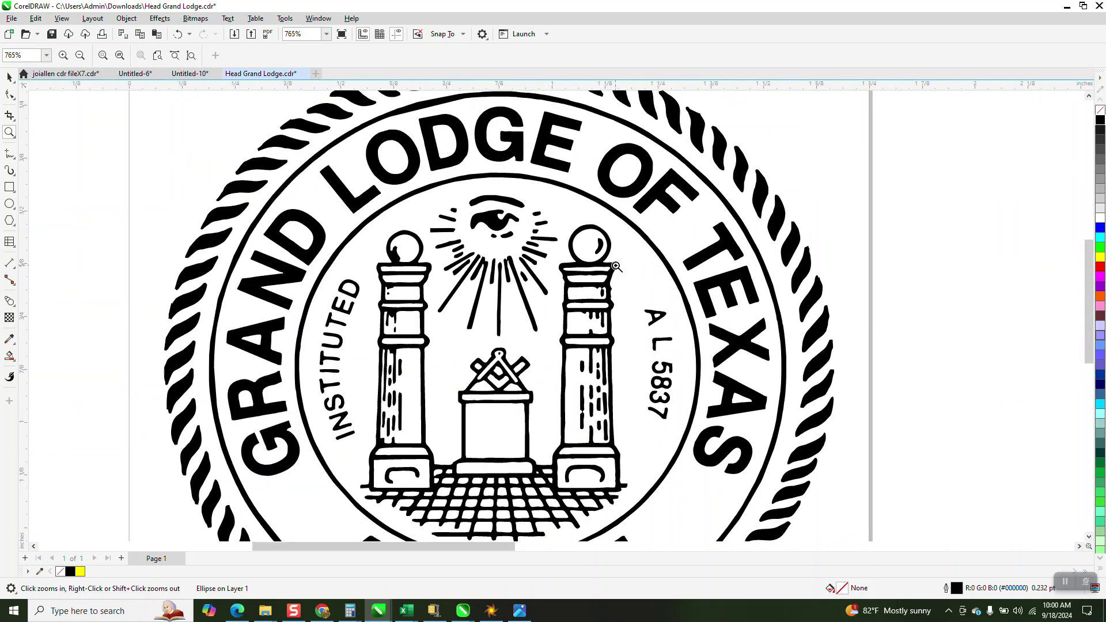